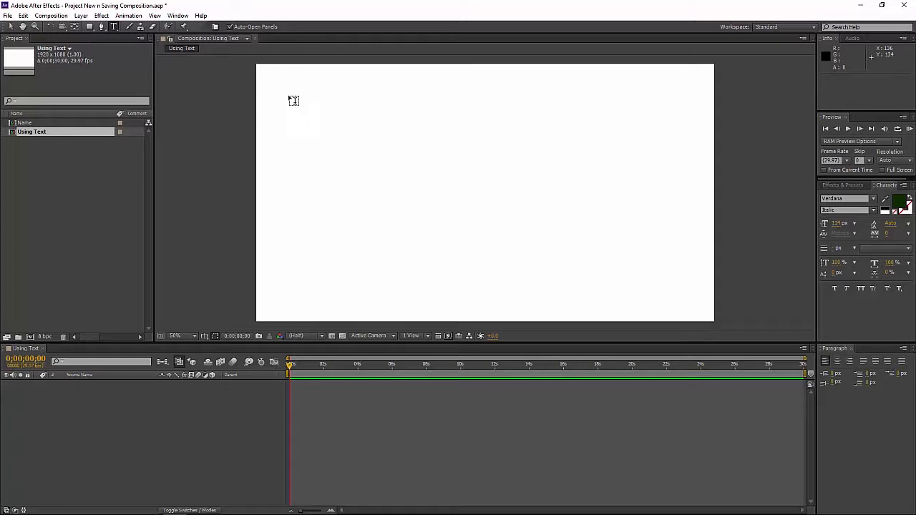
Add a text layer reading "using text" near the upper-left corner of the composition
{"action": "left_click", "coordinate": [294, 100]}
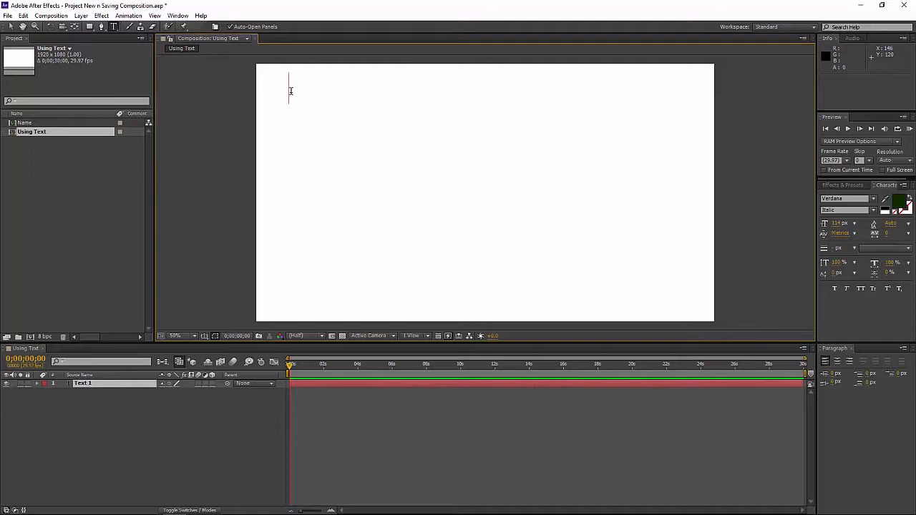
{"action": "type", "text": "us"}
{"action": "key", "text": "BackSpace"}
{"action": "key", "text": "BackSpace"}
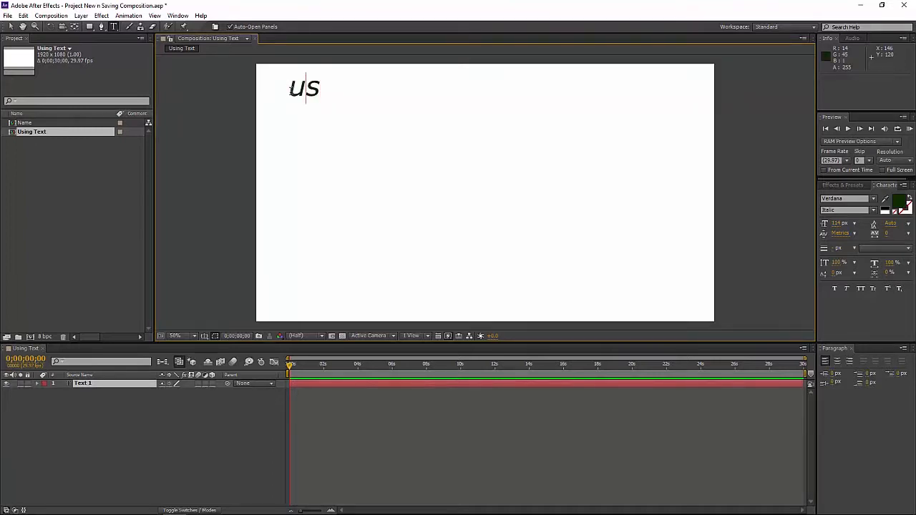
{"action": "type", "text": "U"}
{"action": "key", "text": "BackSpace"}
{"action": "type", "text": "using tect"}
{"action": "key", "text": "BackSpace"}
{"action": "type", "text": "xt"}
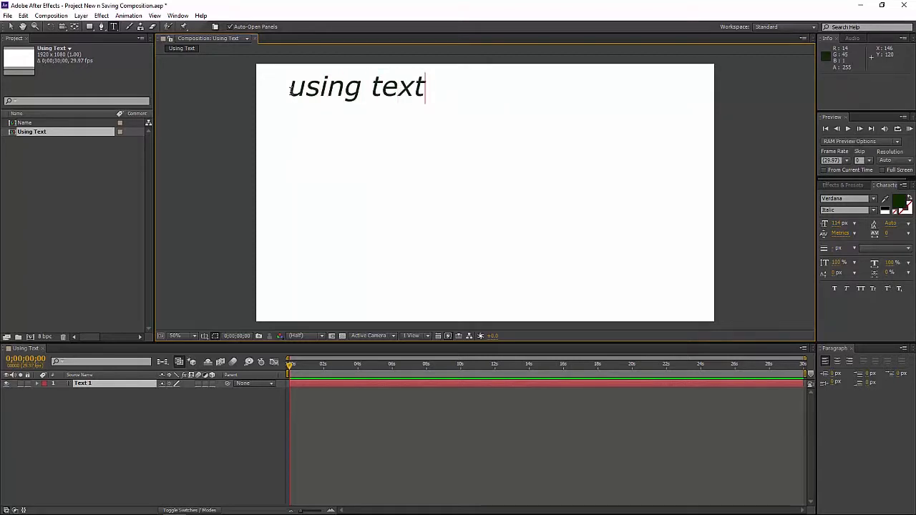
Change the fill colour of the whole "using text" line to red CE0018
{"action": "left_click_drag", "start_coordinate": [288, 87], "coordinate": [429, 87]}
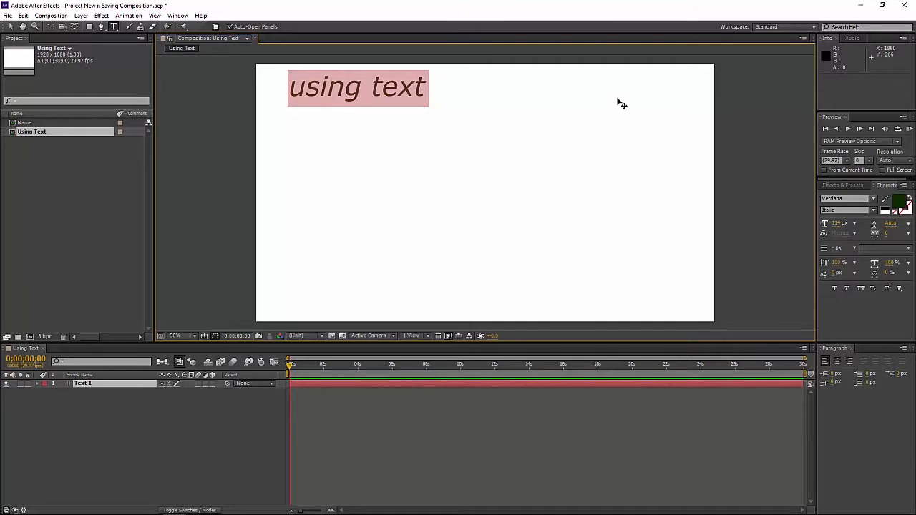
{"action": "left_click", "coordinate": [178, 15]}
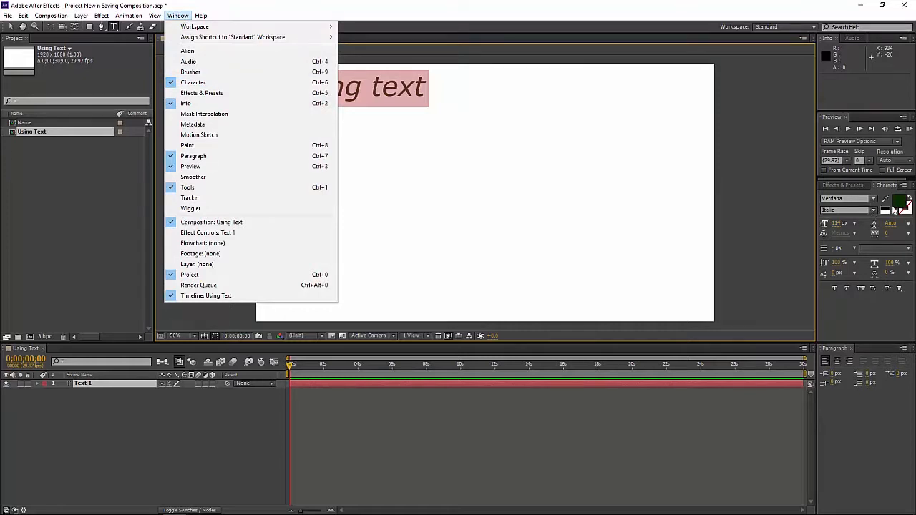
{"action": "left_click", "coordinate": [901, 206]}
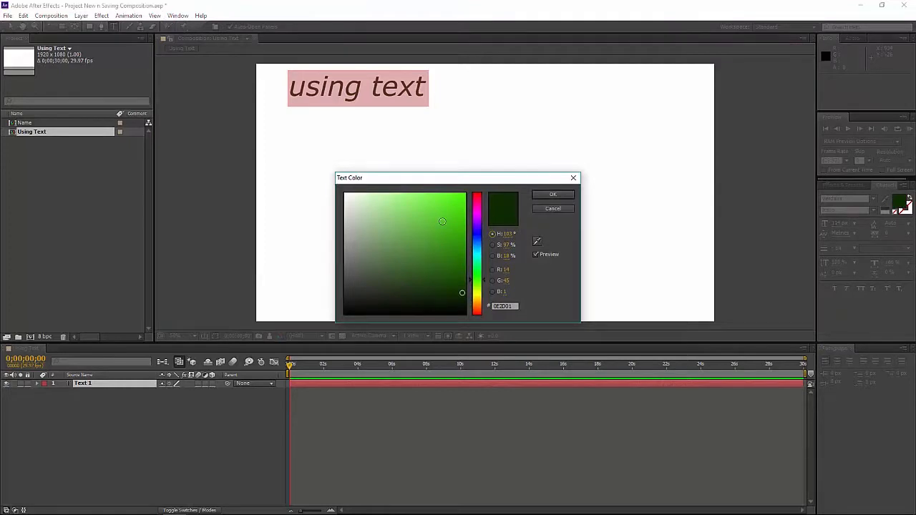
{"action": "left_click", "coordinate": [478, 203]}
{"action": "left_click_drag", "start_coordinate": [478, 204], "coordinate": [478, 198]}
{"action": "left_click", "coordinate": [461, 246]}
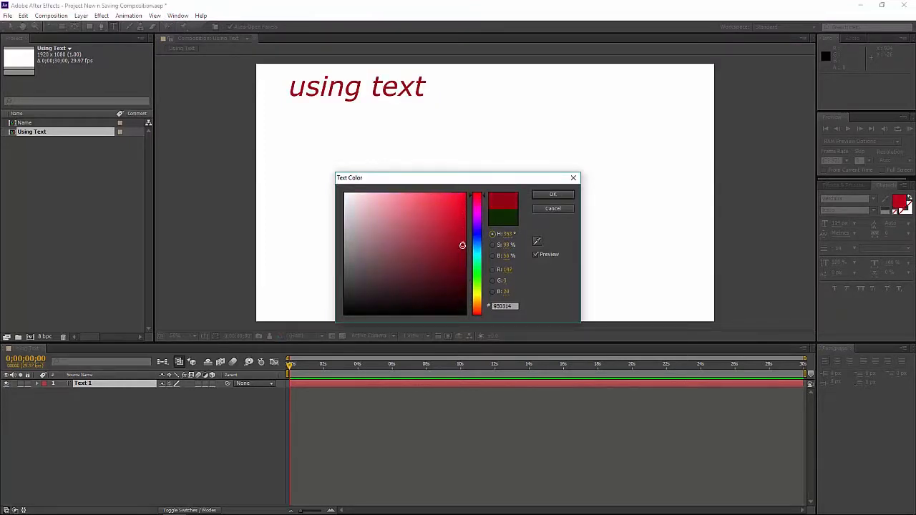
{"action": "left_click", "coordinate": [464, 215]}
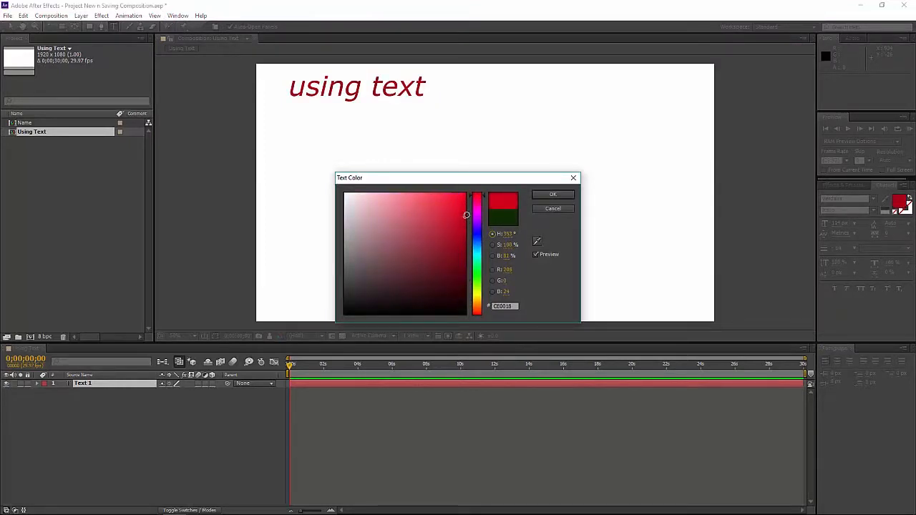
{"action": "left_click", "coordinate": [567, 200]}
Enlarge the text to 129 px and move it slightly down and left to about 96, 188
{"action": "mouse_move", "coordinate": [835, 223]}
{"action": "left_mouse_down"}
{"action": "mouse_move", "coordinate": [850, 224]}
{"action": "mouse_move", "coordinate": [838, 227]}
{"action": "left_mouse_up"}
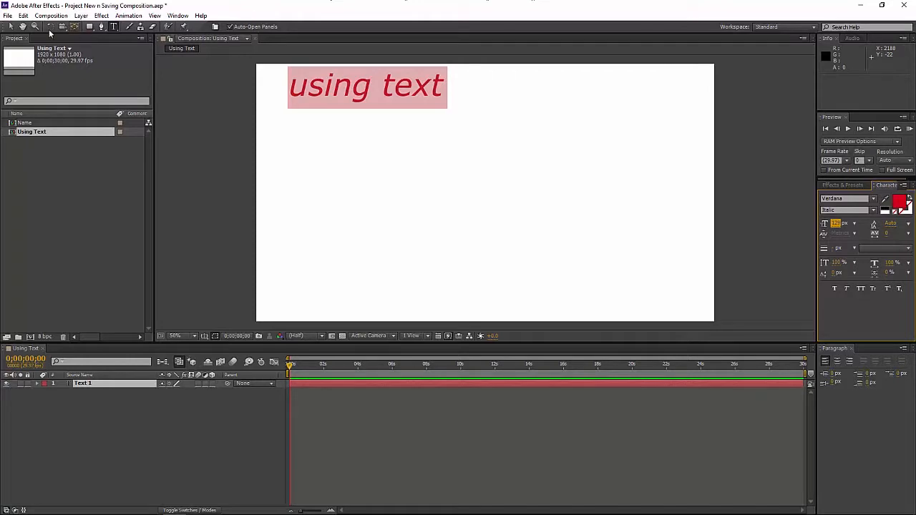
{"action": "left_click", "coordinate": [11, 26]}
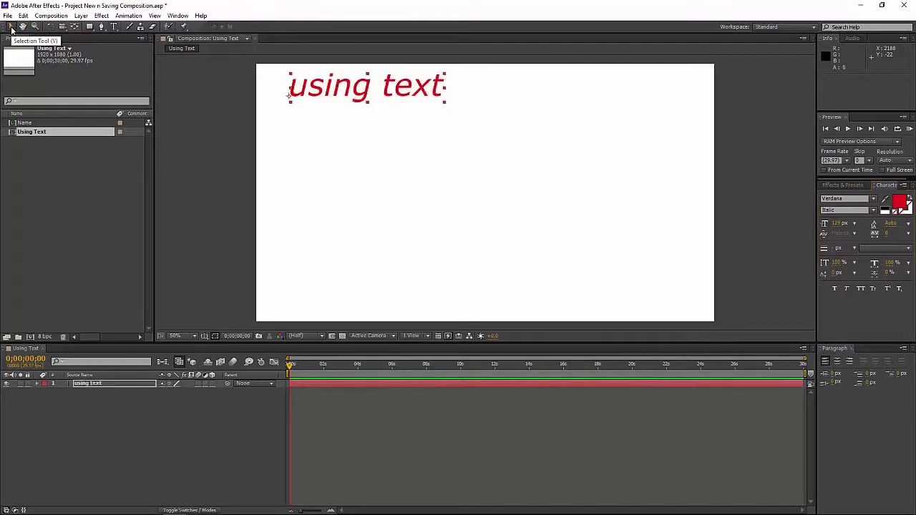
{"action": "left_click_drag", "start_coordinate": [302, 90], "coordinate": [292, 103]}
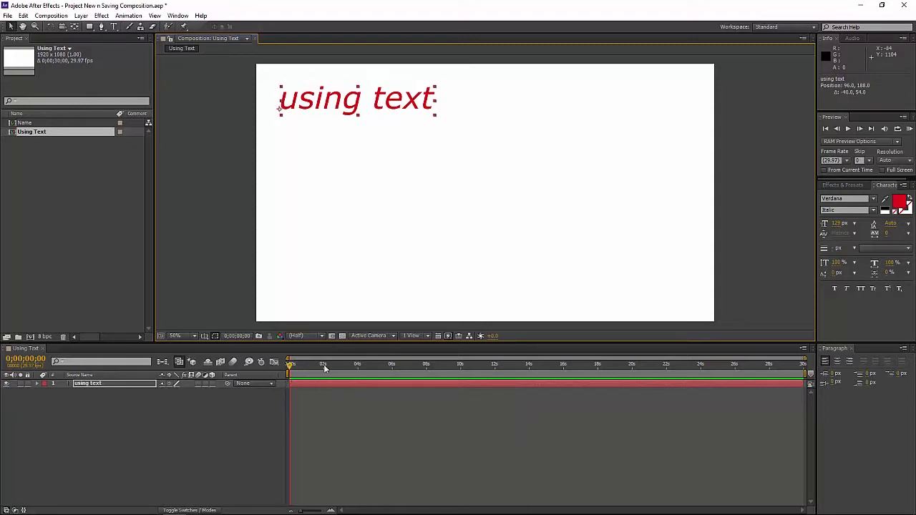
Show the text layer's Transform properties and move the text off-canvas at the lower left, to about -682, 960
{"action": "mouse_move", "coordinate": [291, 383]}
{"action": "left_mouse_down"}
{"action": "mouse_move", "coordinate": [324, 383]}
{"action": "mouse_move", "coordinate": [304, 367]}
{"action": "mouse_move", "coordinate": [802, 369]}
{"action": "mouse_move", "coordinate": [485, 369]}
{"action": "mouse_move", "coordinate": [290, 384]}
{"action": "left_mouse_up"}
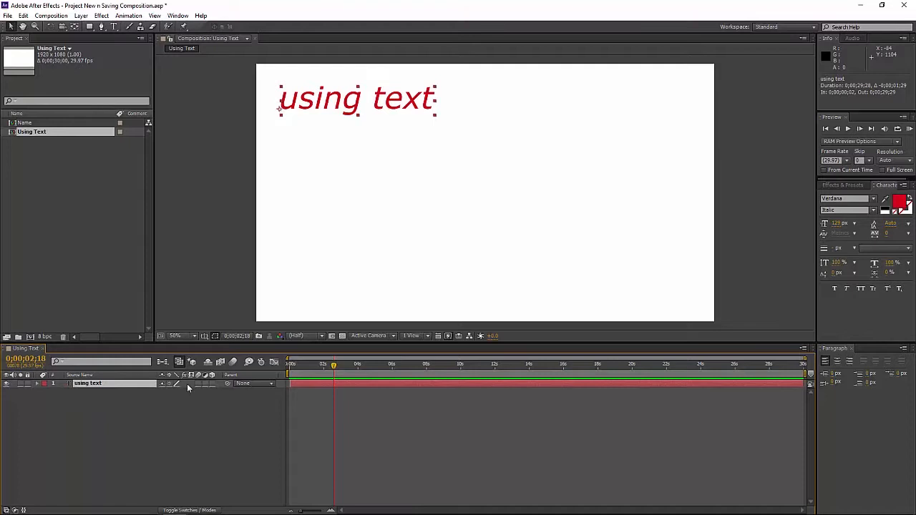
{"action": "left_click", "coordinate": [37, 384]}
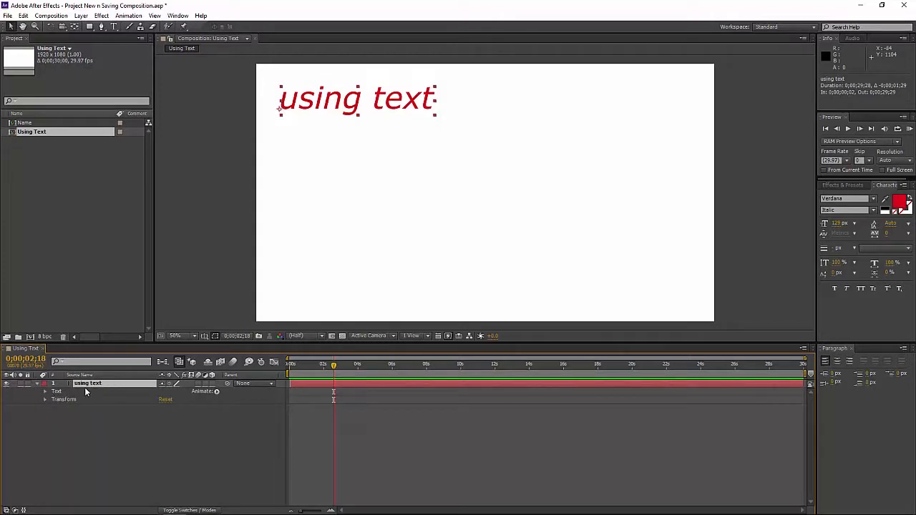
{"action": "left_click", "coordinate": [45, 399]}
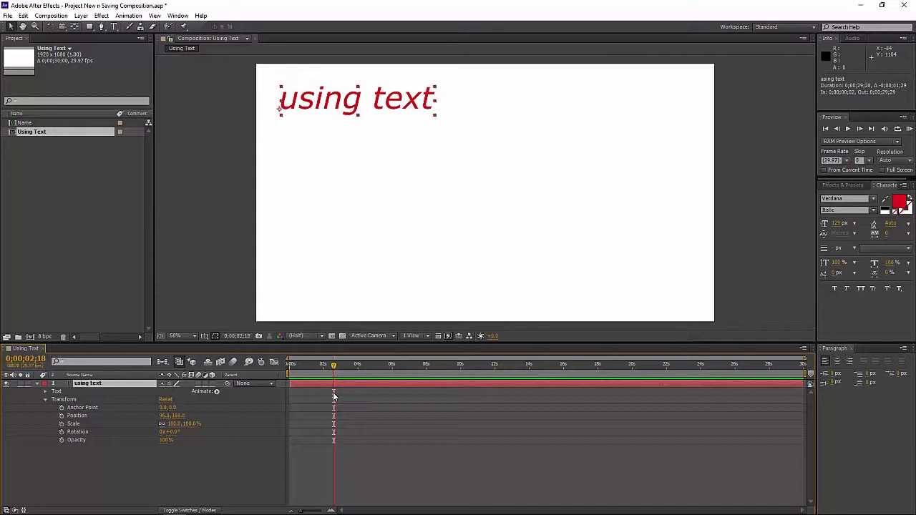
{"action": "left_click_drag", "start_coordinate": [405, 106], "coordinate": [227, 286]}
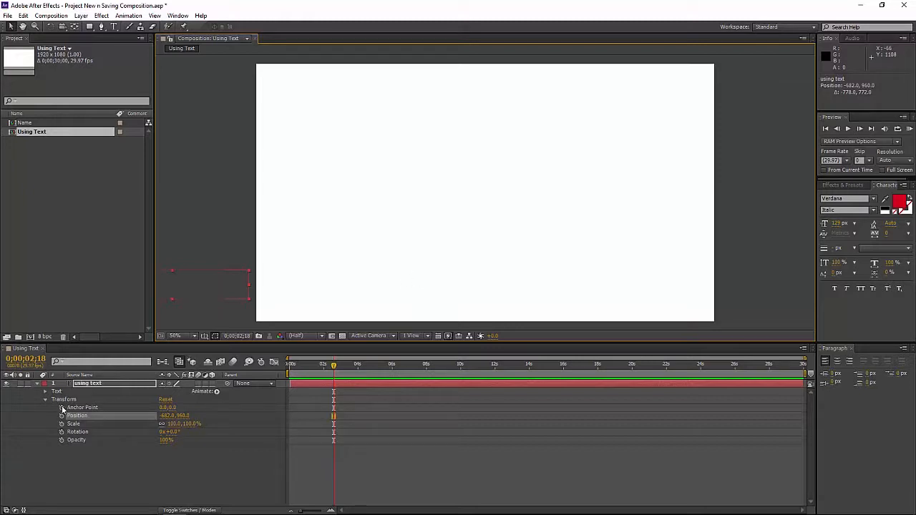
Enable keyframing at 0;00;00;00 for Anchor Point, Position, Scale, Rotation and Opacity, and align the text layer with the timeline's start
{"action": "left_click_drag", "start_coordinate": [334, 362], "coordinate": [290, 364]}
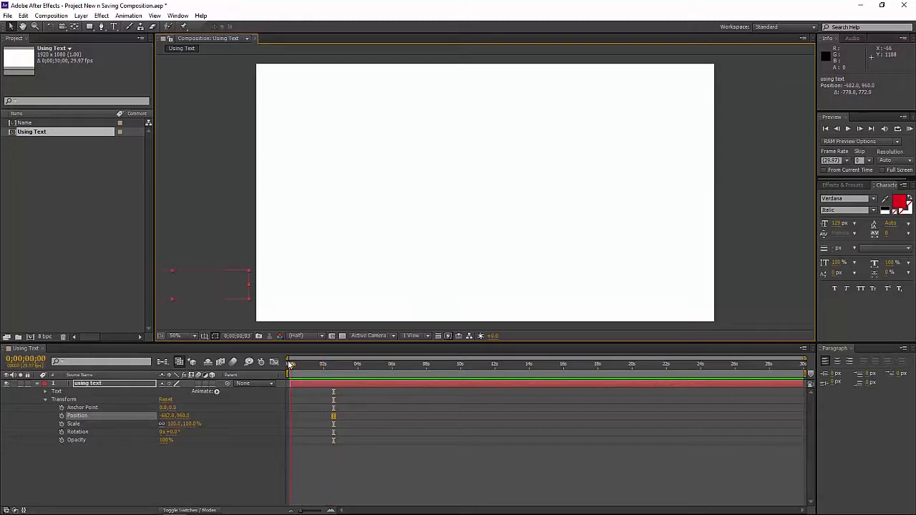
{"action": "left_click", "coordinate": [61, 408]}
{"action": "left_click", "coordinate": [61, 416]}
{"action": "left_click", "coordinate": [62, 423]}
{"action": "left_click", "coordinate": [62, 432]}
{"action": "left_click", "coordinate": [62, 440]}
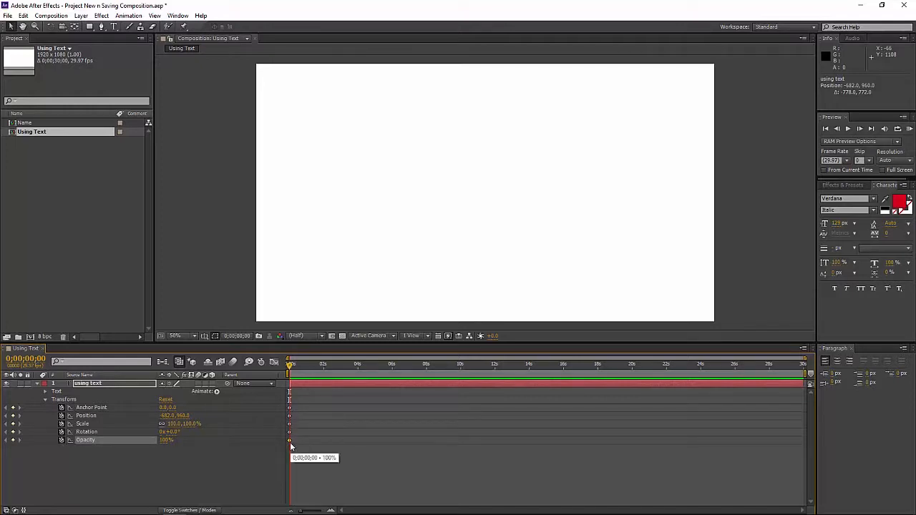
{"action": "left_click", "coordinate": [301, 384]}
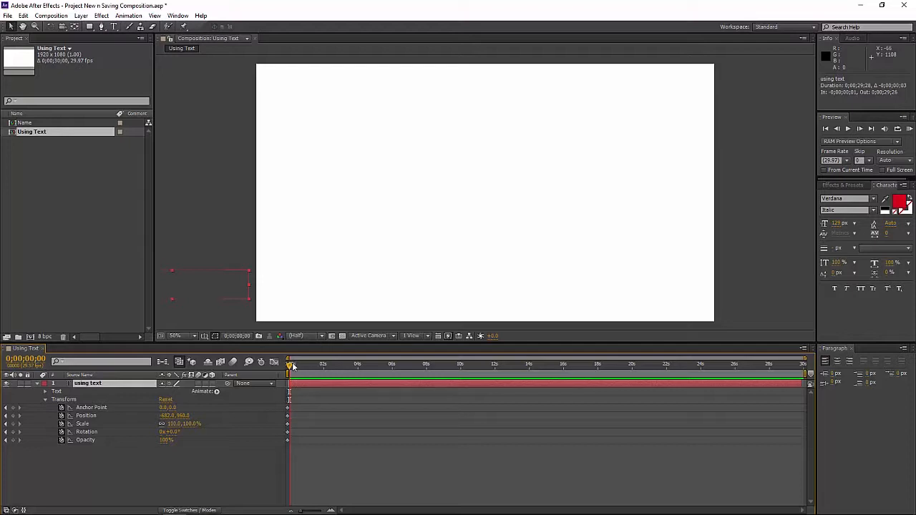
At 0;00;03;29, slide the text horizontally into the frame to position 81, 960, and preview the motion from the start
{"action": "left_click_drag", "start_coordinate": [304, 366], "coordinate": [358, 369]}
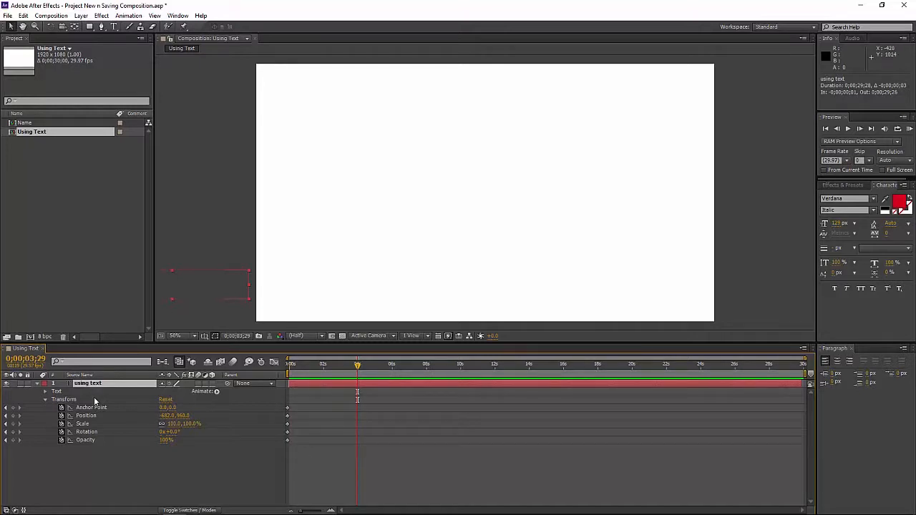
{"action": "left_click_drag", "start_coordinate": [165, 418], "coordinate": [539, 427]}
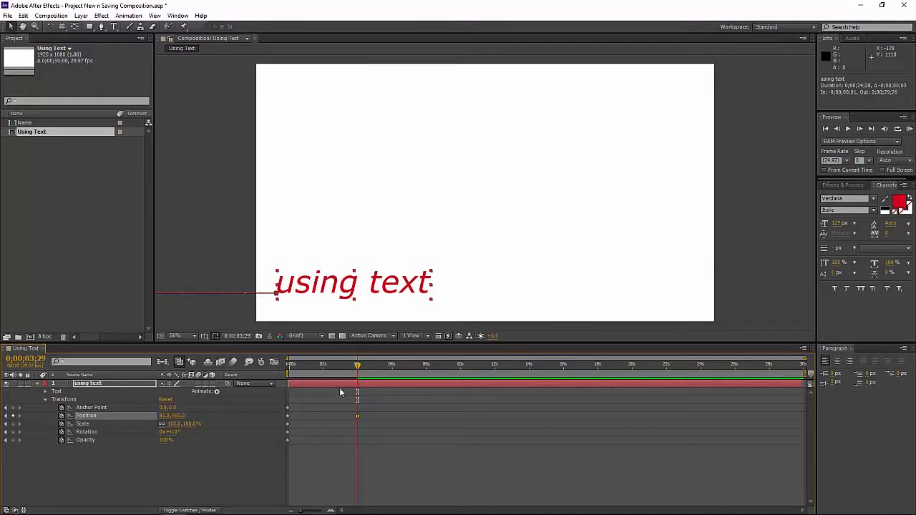
{"action": "left_click_drag", "start_coordinate": [356, 364], "coordinate": [286, 365]}
{"action": "key", "text": "space"}
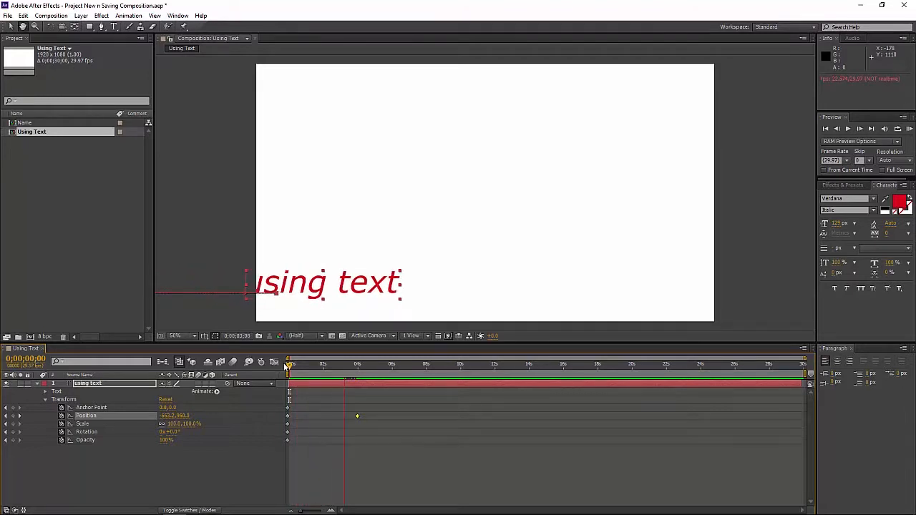
{"action": "key", "text": "space"}
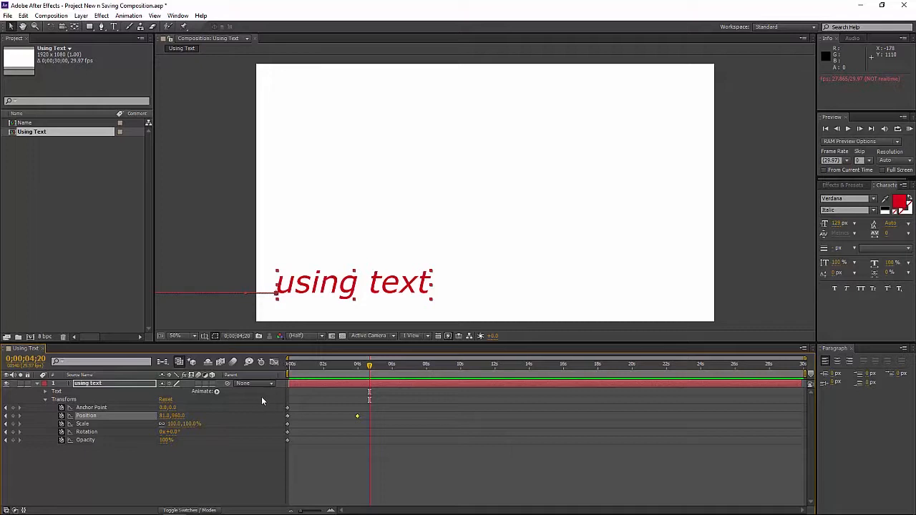
At 0;00;08;00, move the text to the frame's upper-right area at about 1177, 152, and preview the animation from the start
{"action": "left_click", "coordinate": [364, 366]}
{"action": "left_click_drag", "start_coordinate": [364, 366], "coordinate": [426, 367]}
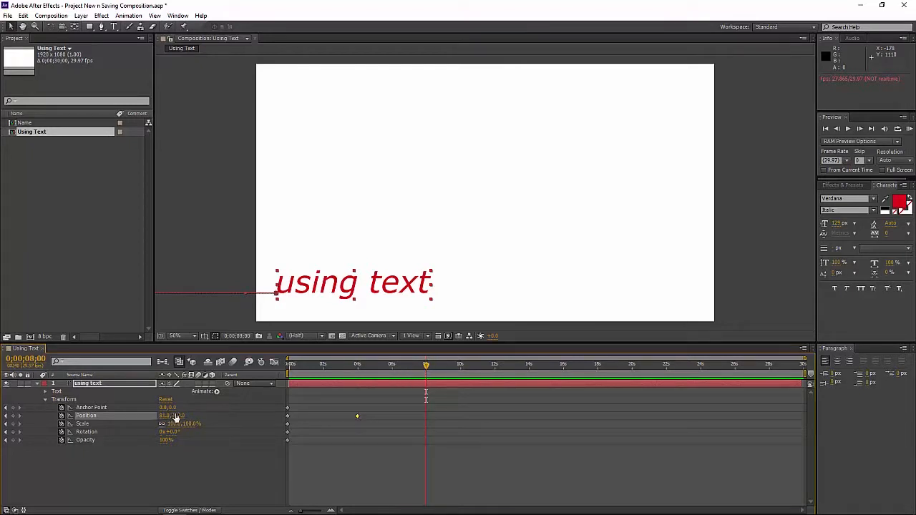
{"action": "left_click_drag", "start_coordinate": [349, 281], "coordinate": [595, 98]}
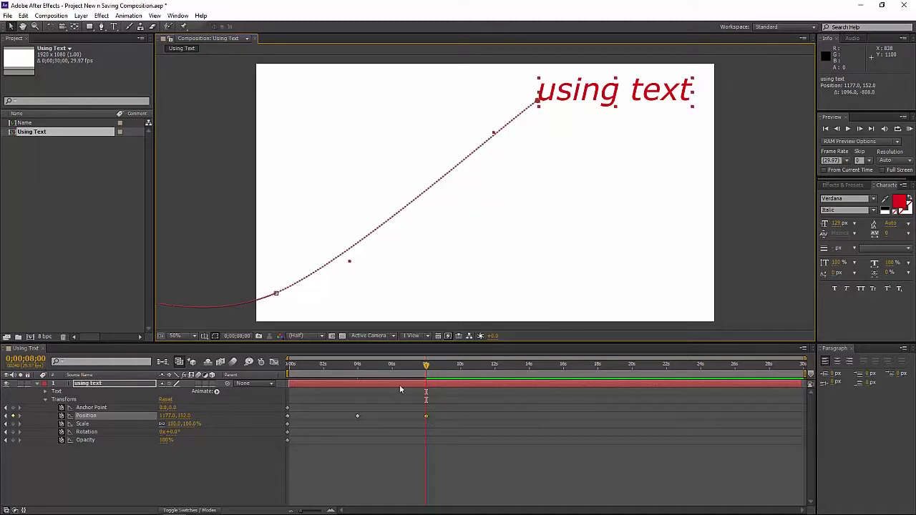
{"action": "left_click_drag", "start_coordinate": [333, 368], "coordinate": [285, 372]}
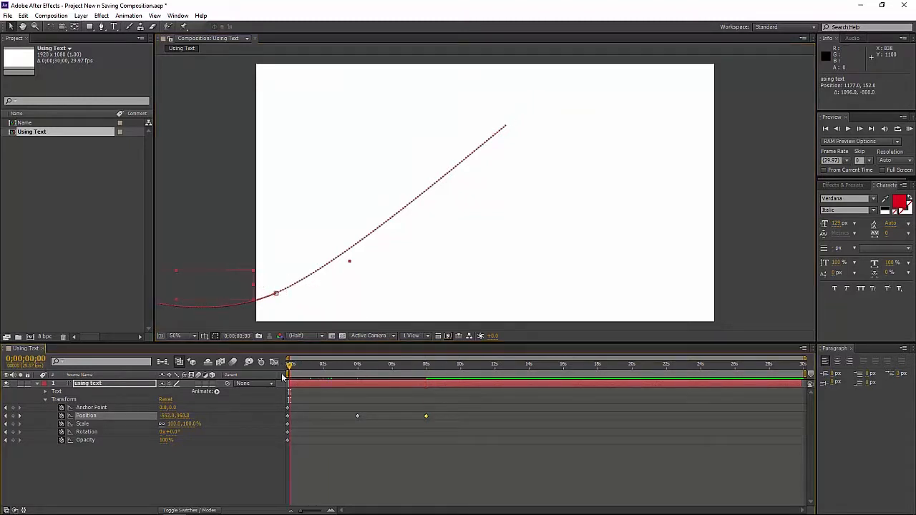
{"action": "key", "text": "space"}
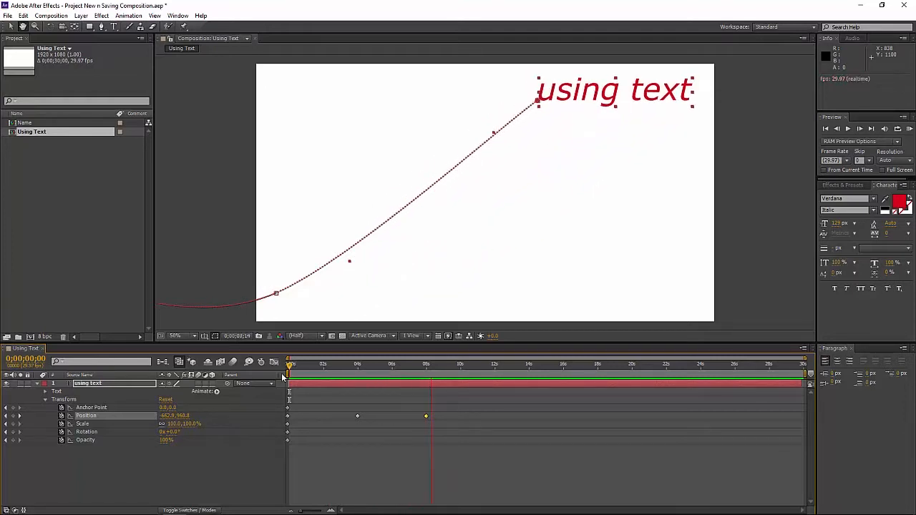
{"action": "key", "text": "space"}
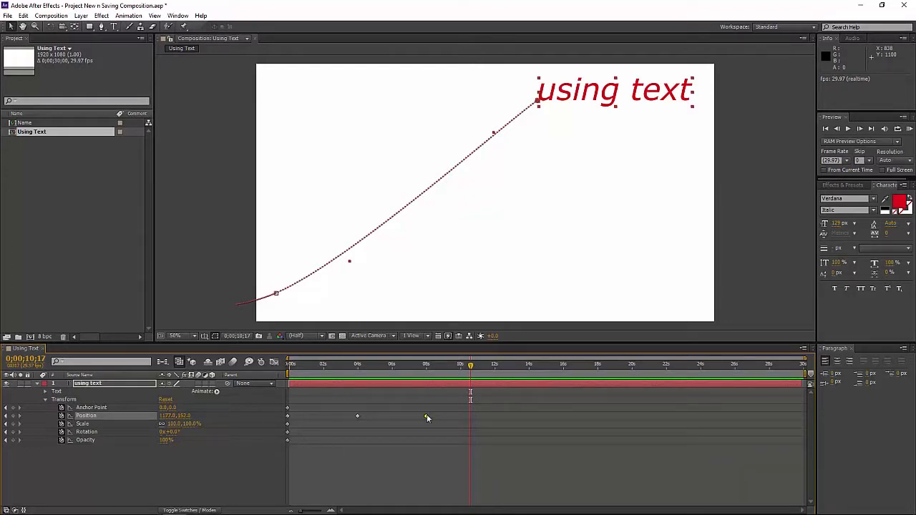
Shift the first Opacity keyframe to 0;00;07;29, set Opacity to 0% at 0;00;10;01, and preview the fade-out
{"action": "left_click", "coordinate": [192, 439]}
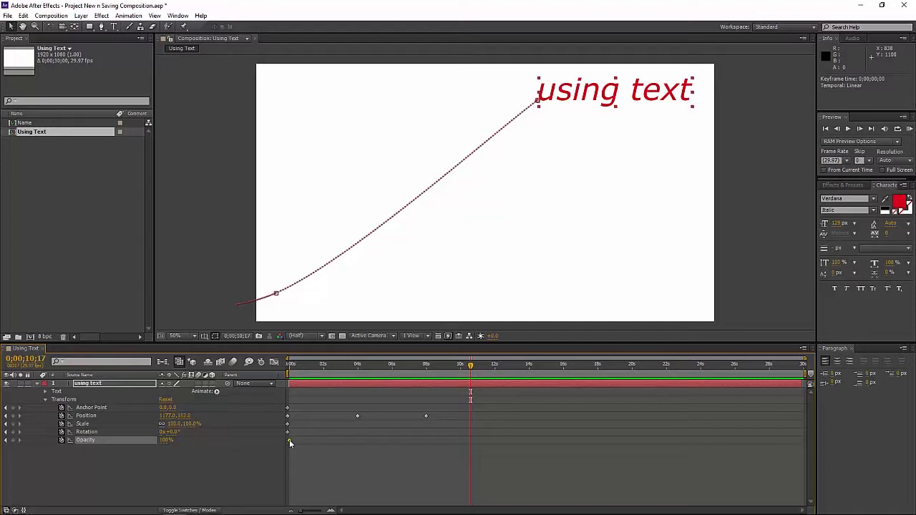
{"action": "left_click_drag", "start_coordinate": [289, 441], "coordinate": [307, 441]}
{"action": "left_click_drag", "start_coordinate": [470, 365], "coordinate": [461, 365]}
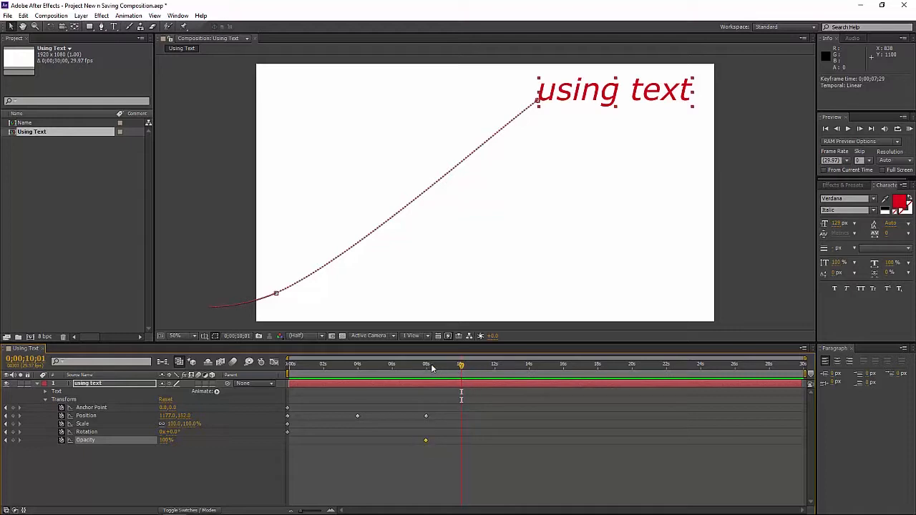
{"action": "left_click", "coordinate": [165, 441]}
{"action": "type", "text": "0"}
{"action": "key", "text": "Return"}
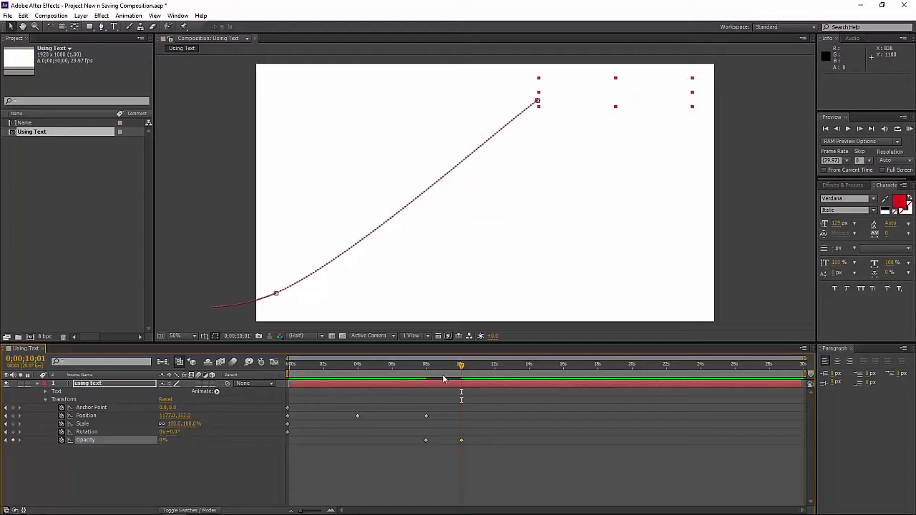
{"action": "left_click_drag", "start_coordinate": [461, 366], "coordinate": [423, 366]}
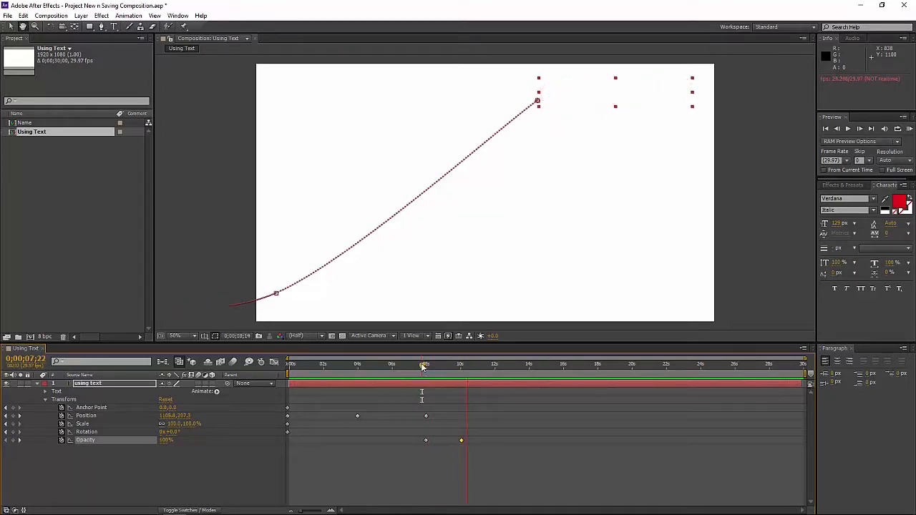
{"action": "key", "text": "space"}
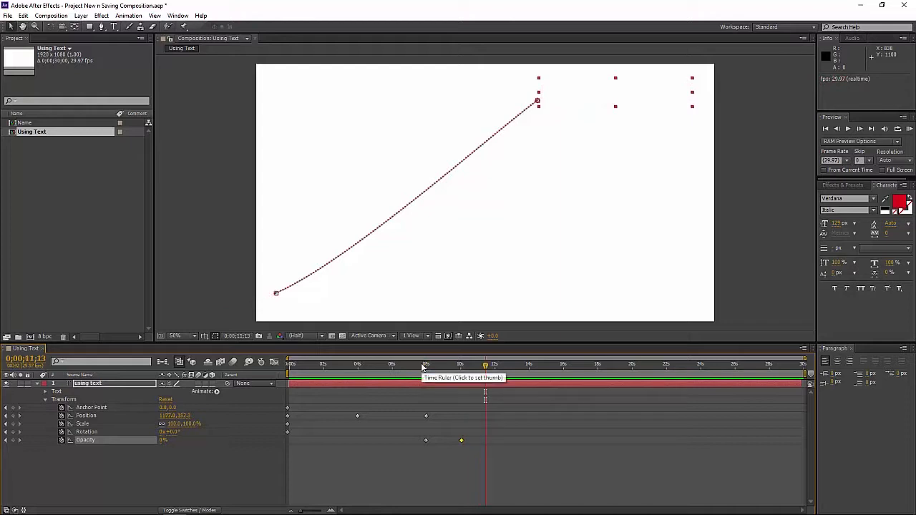
Trim the text layer's end to about 0;00;10;02, where the fade-out finishes, and extend its start to the timeline's beginning
{"action": "key", "text": "j"}
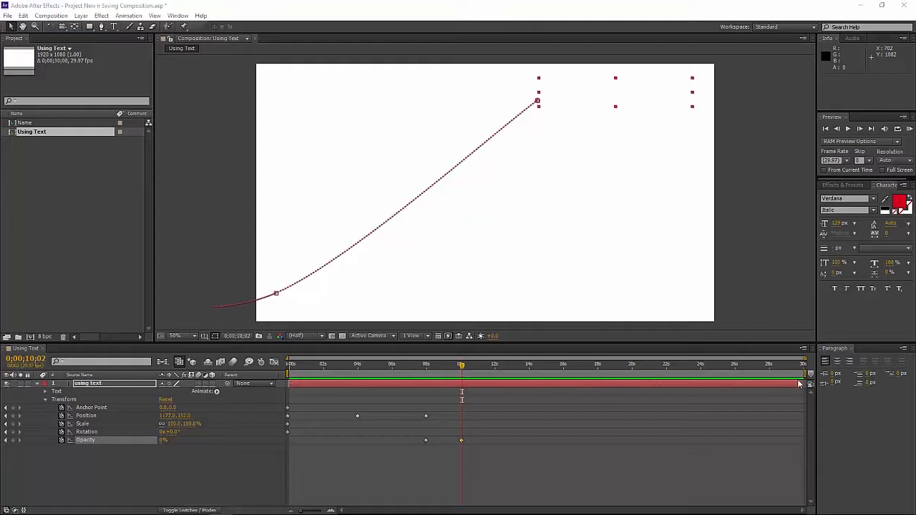
{"action": "left_click_drag", "start_coordinate": [801, 384], "coordinate": [461, 384]}
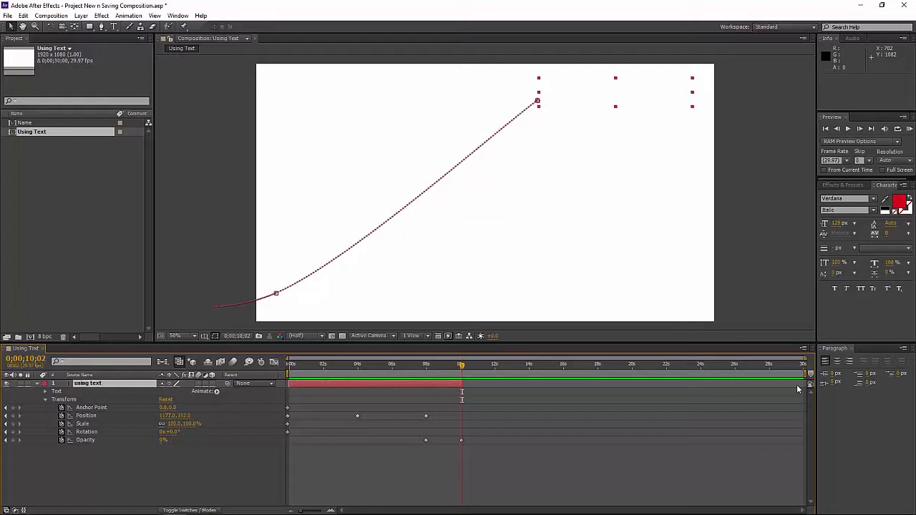
{"action": "left_click", "coordinate": [462, 367]}
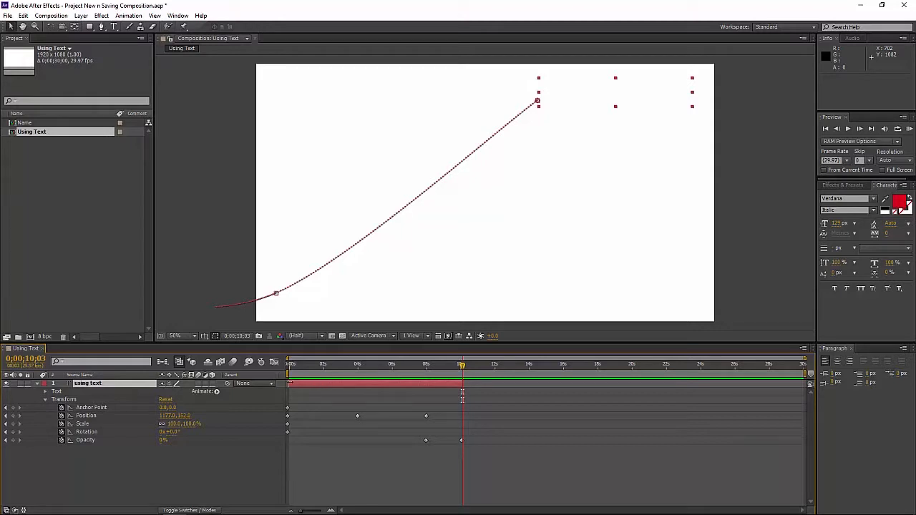
{"action": "mouse_move", "coordinate": [290, 384]}
{"action": "left_mouse_down"}
{"action": "mouse_move", "coordinate": [302, 383]}
{"action": "mouse_move", "coordinate": [289, 383]}
{"action": "left_mouse_up"}
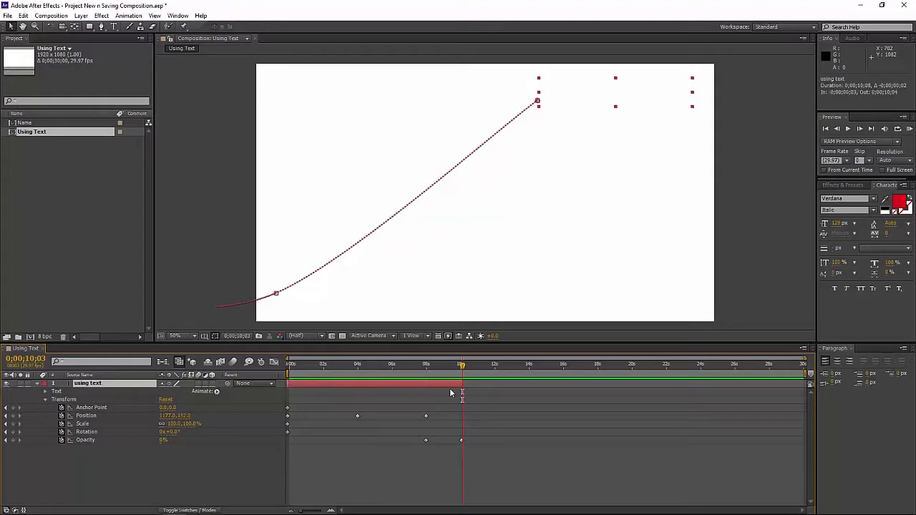
{"action": "left_click_drag", "start_coordinate": [463, 384], "coordinate": [461, 383]}
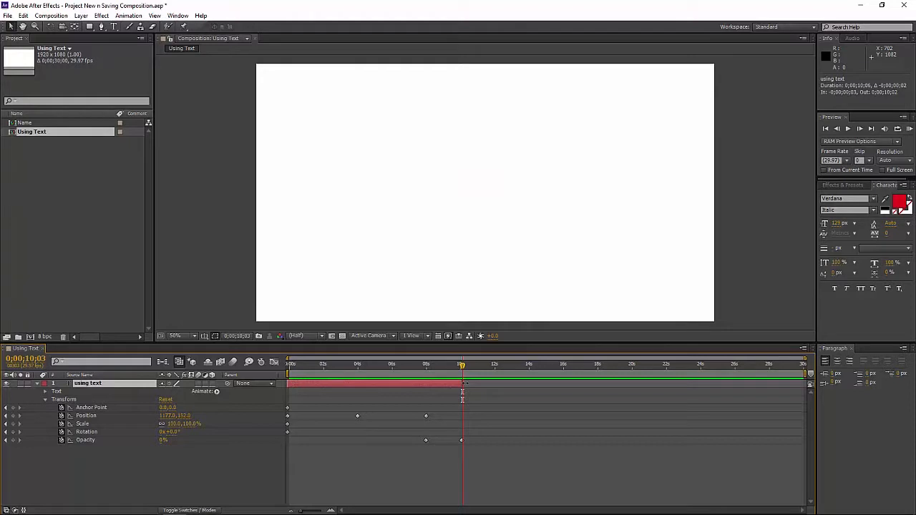